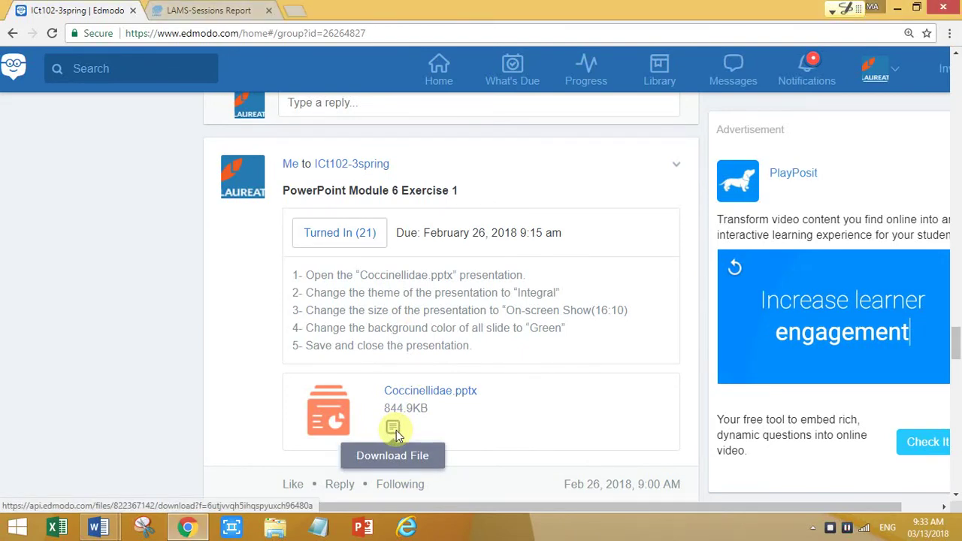
Download the Coccinellidae.pptx attachment from the PowerPoint Module 6 Exercise 1 post.
left_click(393, 428)
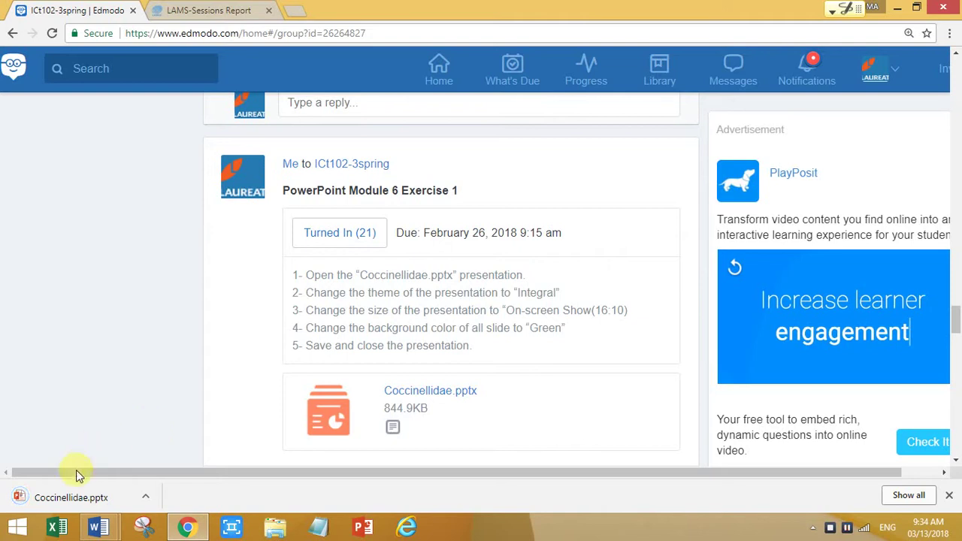
Open Coccinellidae.pptx in PowerPoint with editing enabled, then switch back to the instructions.
left_click(73, 496)
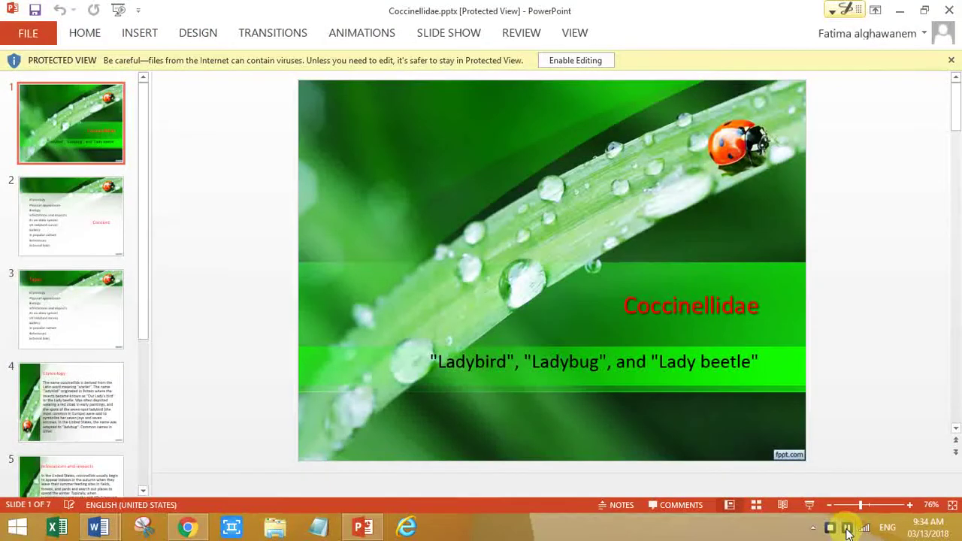
left_click(561, 63)
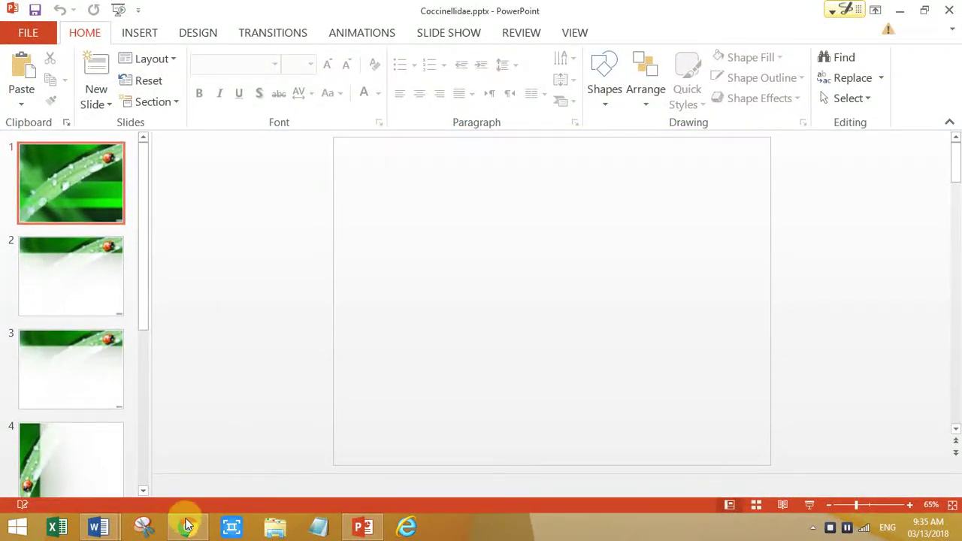
left_click(187, 525)
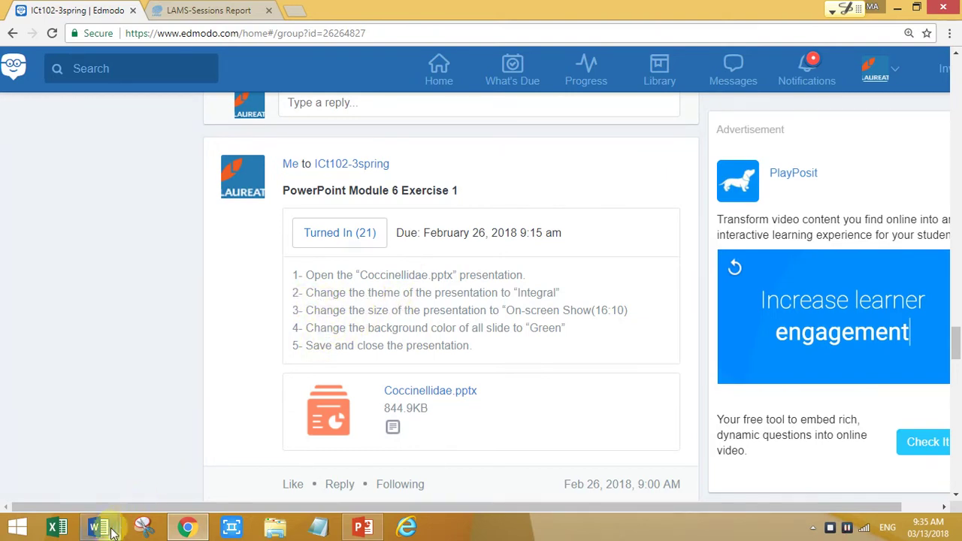
Highlight step 2 (change theme to Integral) in the Word task list, then return to PowerPoint.
mouse_move(111, 532)
left_click(256, 451)
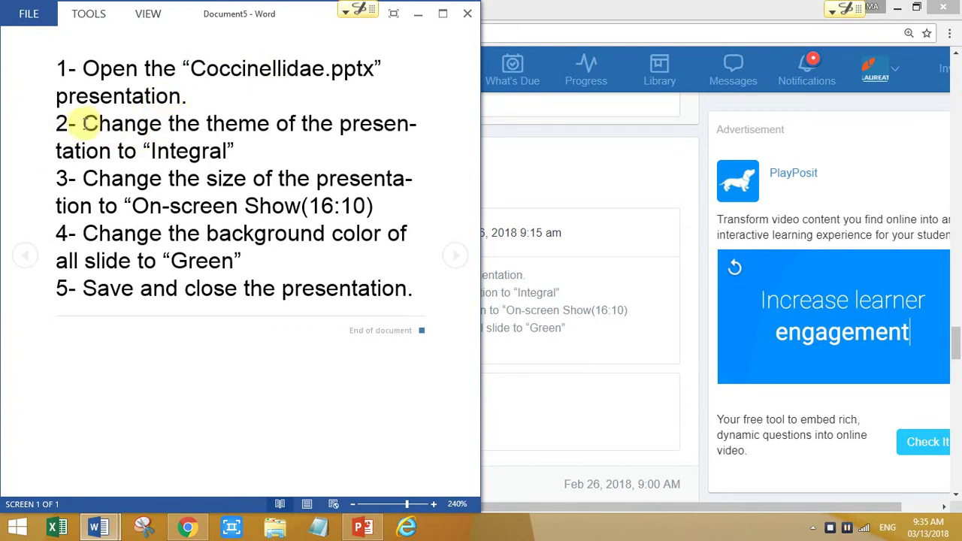
left_click_drag(83, 123, 373, 129)
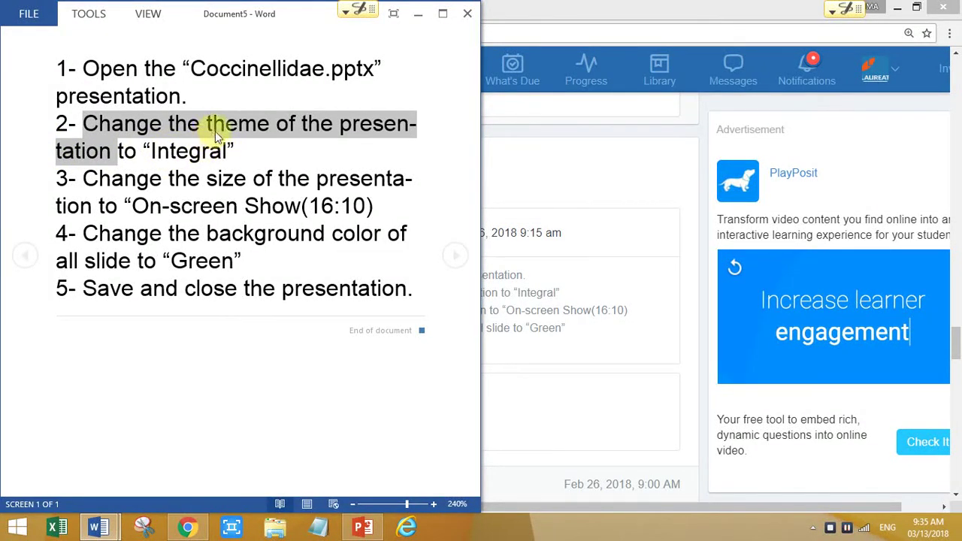
left_click(363, 526)
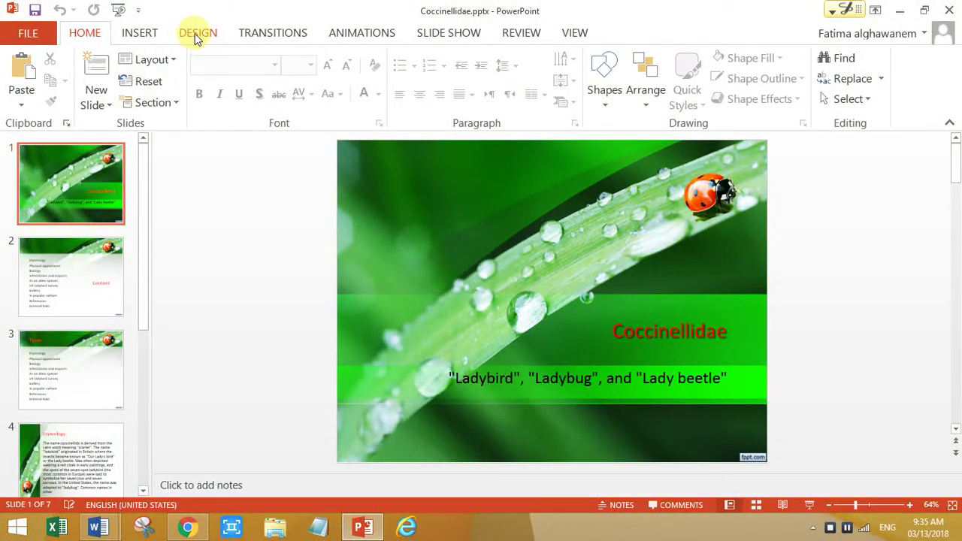
Apply the Integral theme to every Coccinellidae slide, then bring the Word task list forward.
left_click(194, 36)
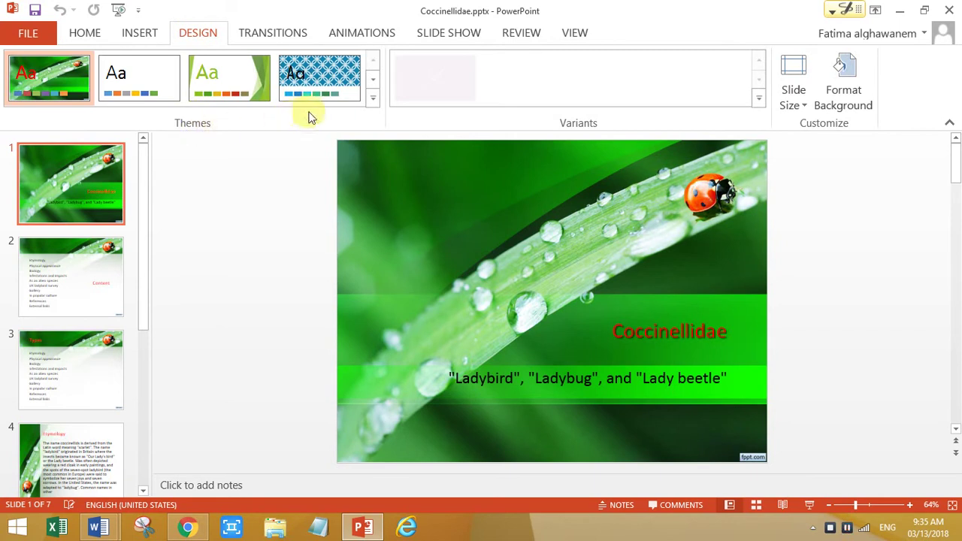
left_click(373, 100)
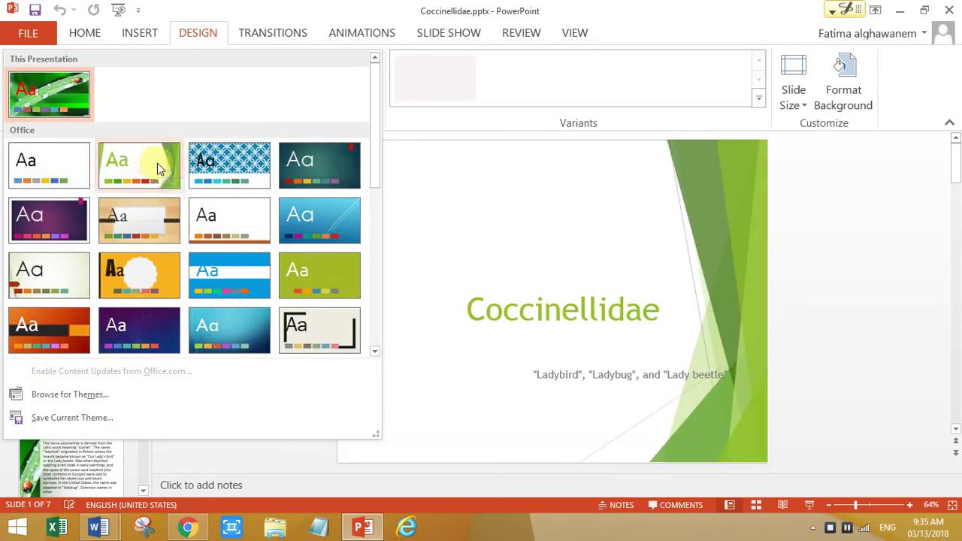
left_click(207, 169)
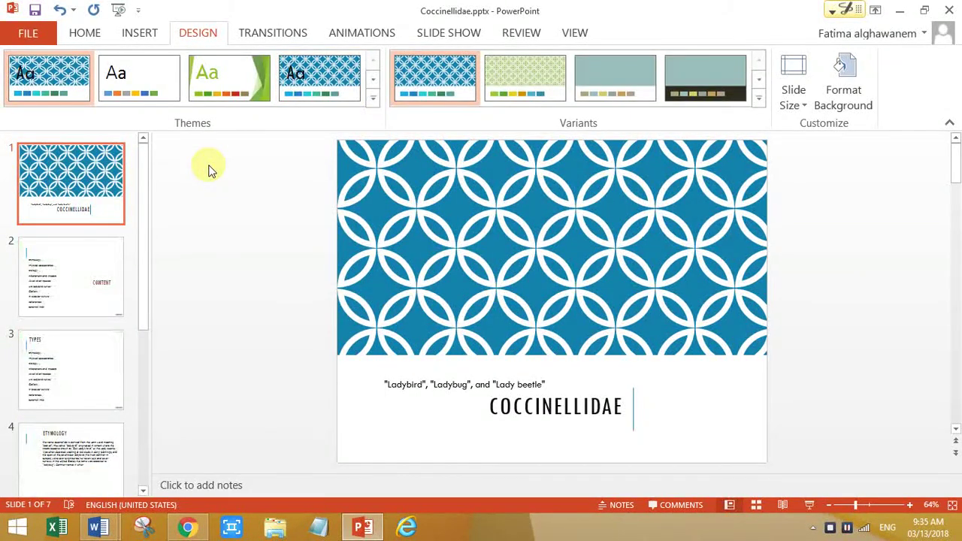
left_click(98, 526)
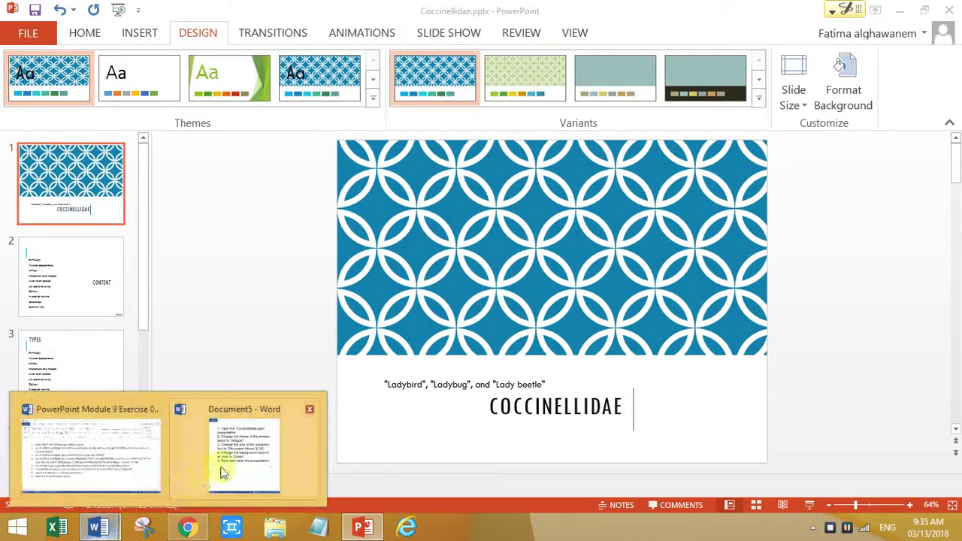
left_click(223, 472)
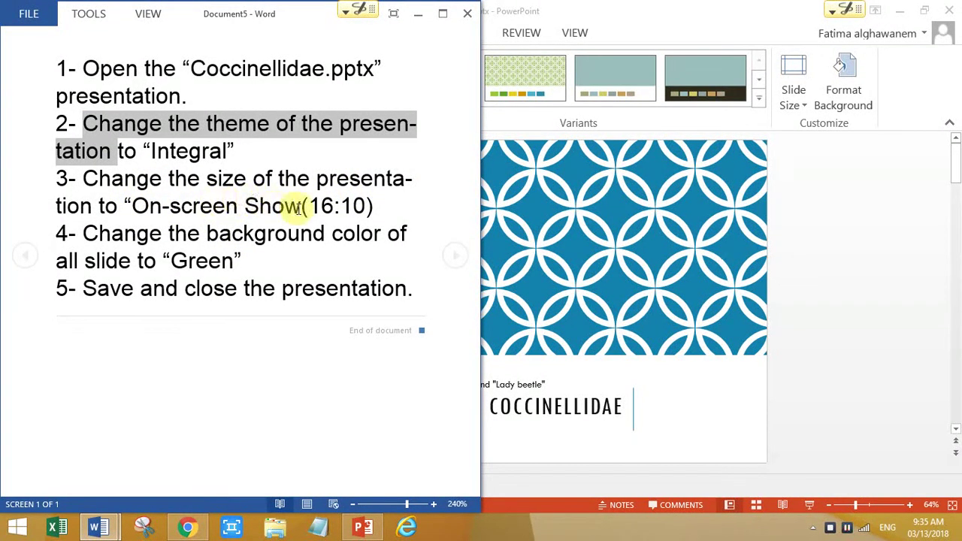
Open the Slide Size choices and check the Word task list for the required size.
left_click(557, 227)
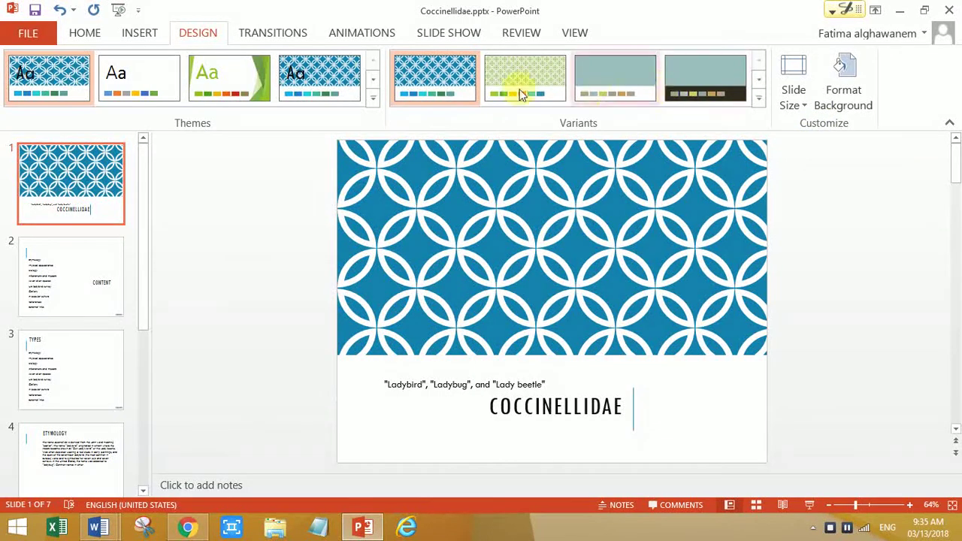
left_click(806, 109)
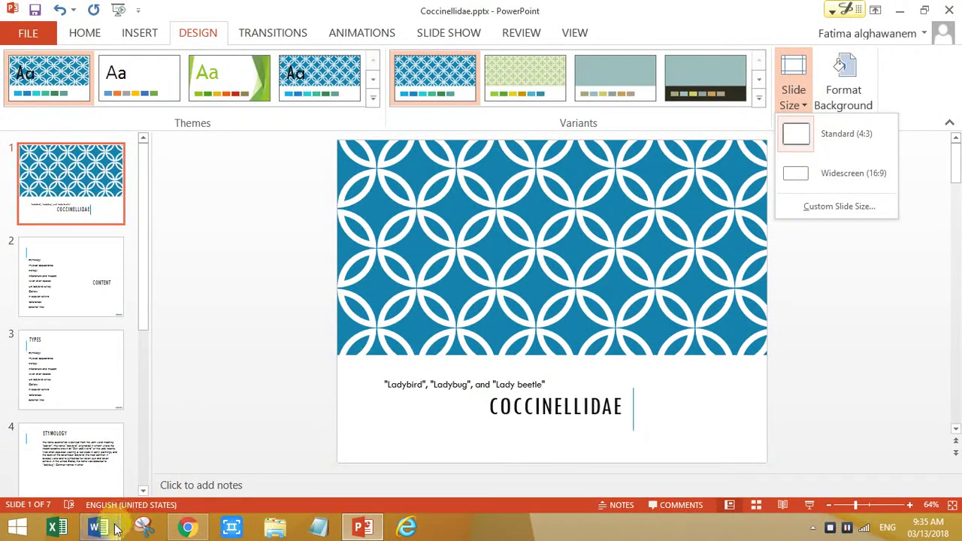
mouse_move(116, 529)
left_click(210, 449)
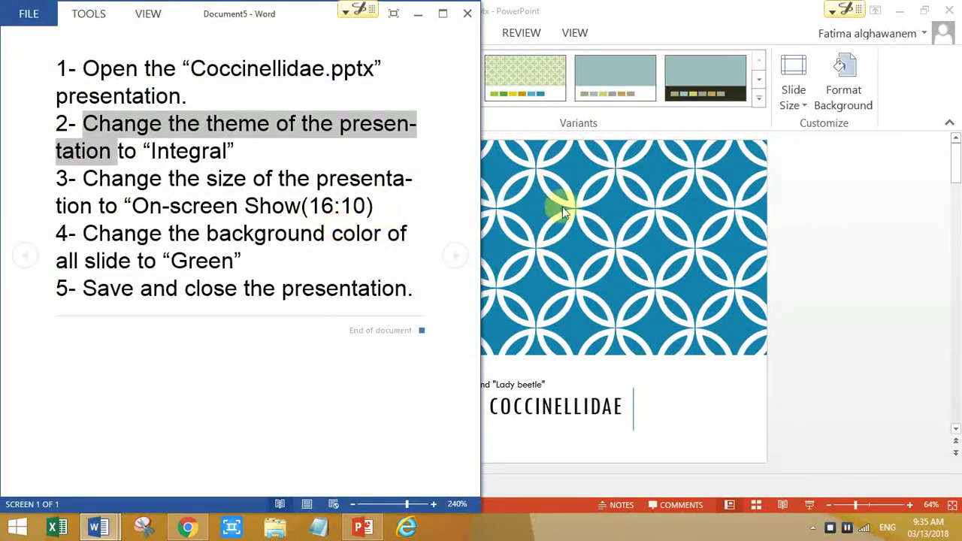
Set a custom slide size of On-screen Show (16:10) and scale content with Ensure Fit.
left_click(727, 215)
left_click(805, 105)
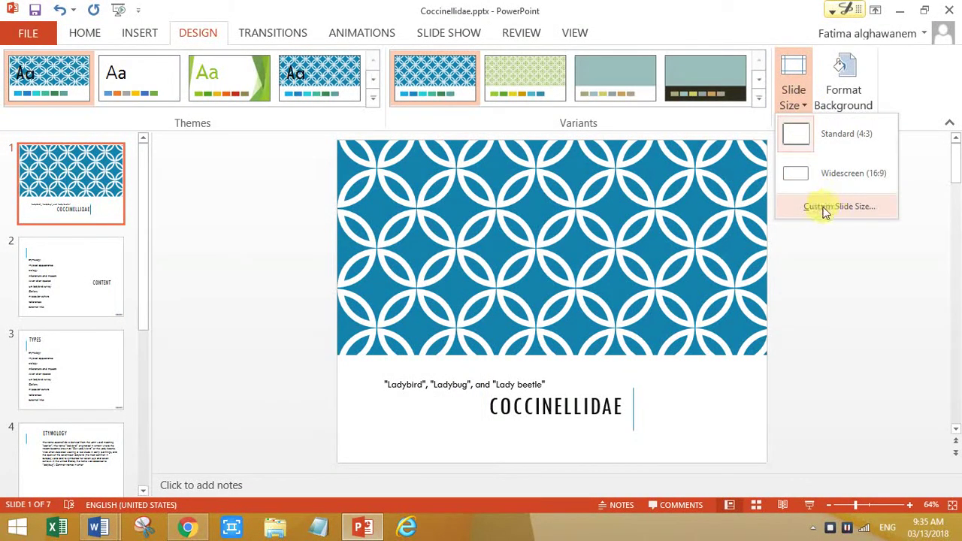
left_click(850, 214)
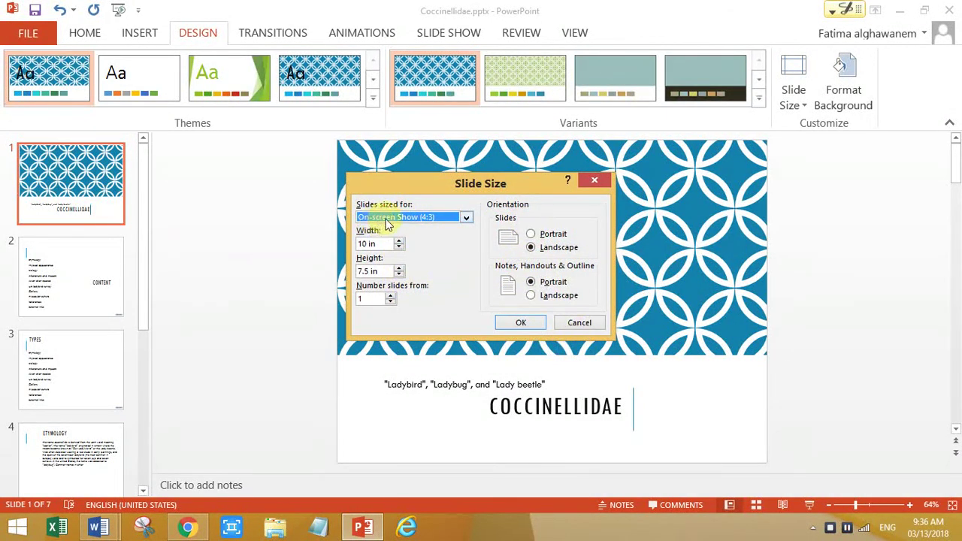
left_click(391, 217)
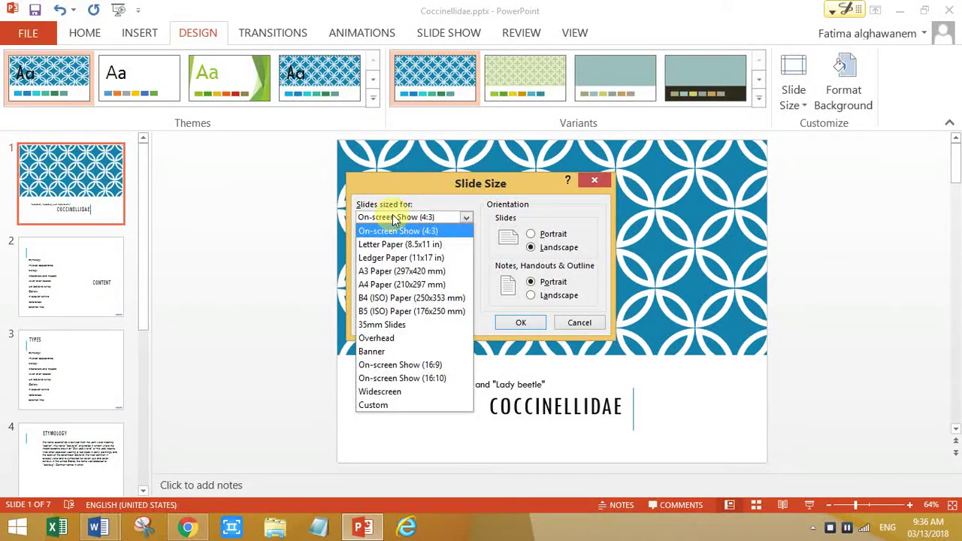
left_click(442, 379)
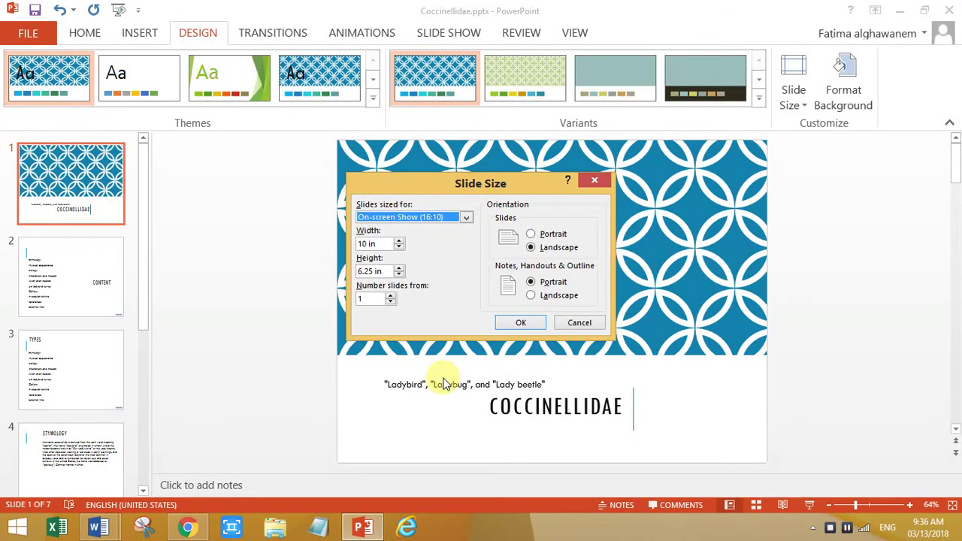
left_click(517, 323)
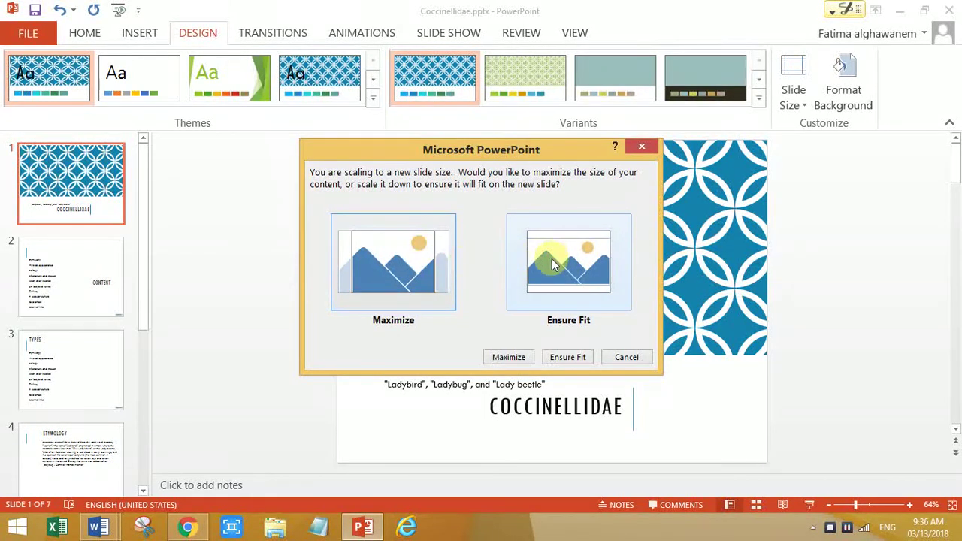
left_click(571, 263)
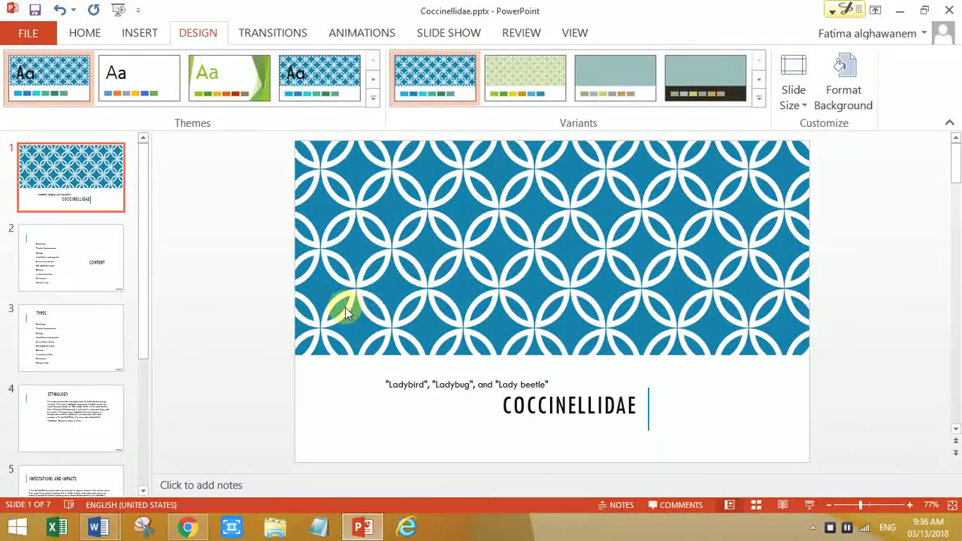
mouse_move(98, 526)
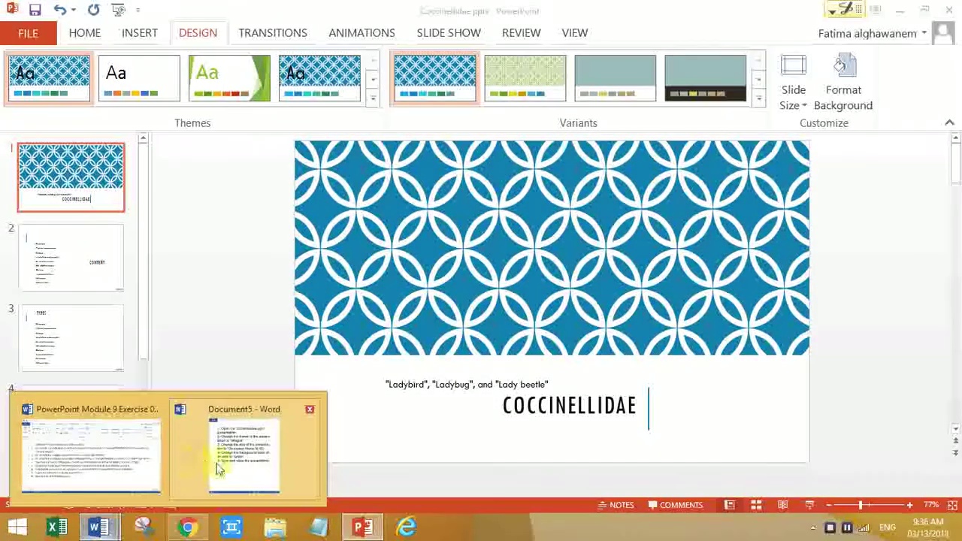
left_click(237, 462)
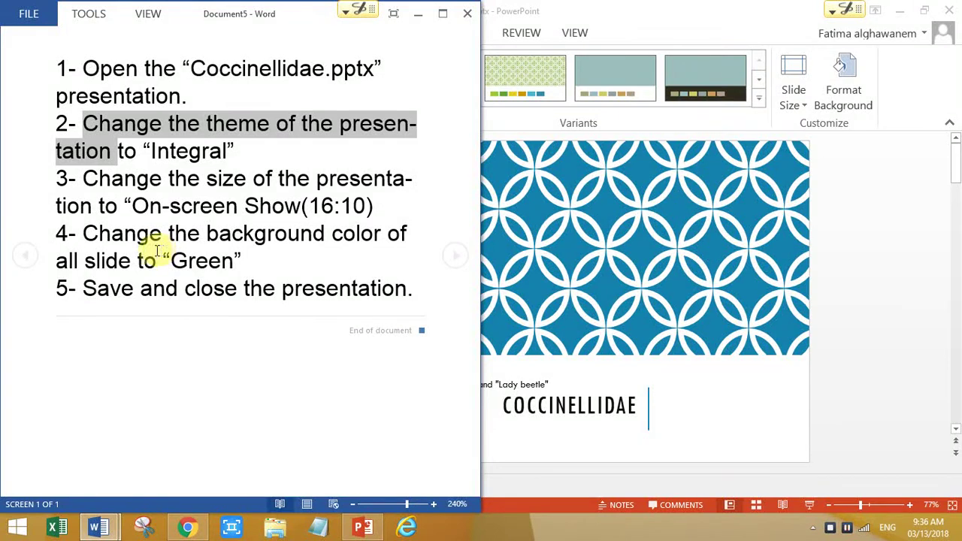
left_click(97, 238)
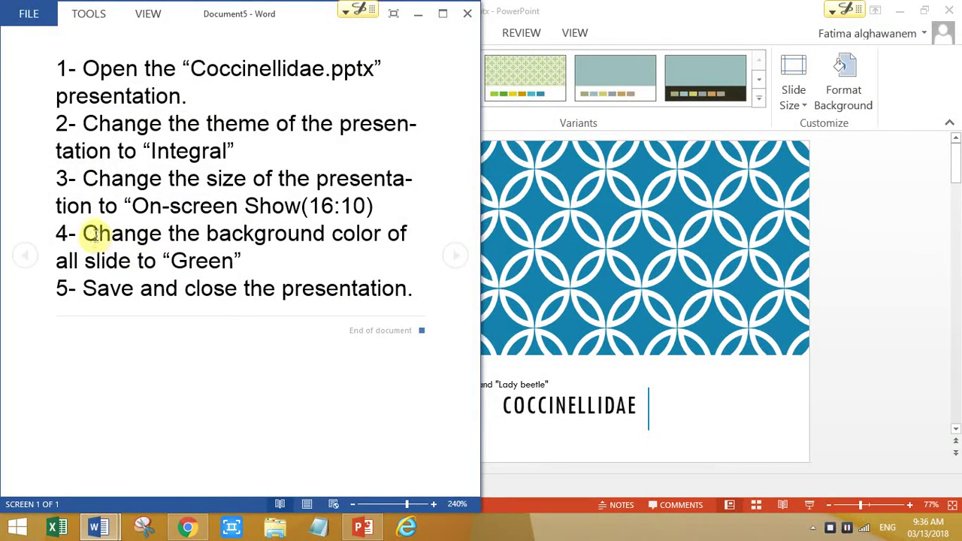
left_click_drag(83, 235, 380, 234)
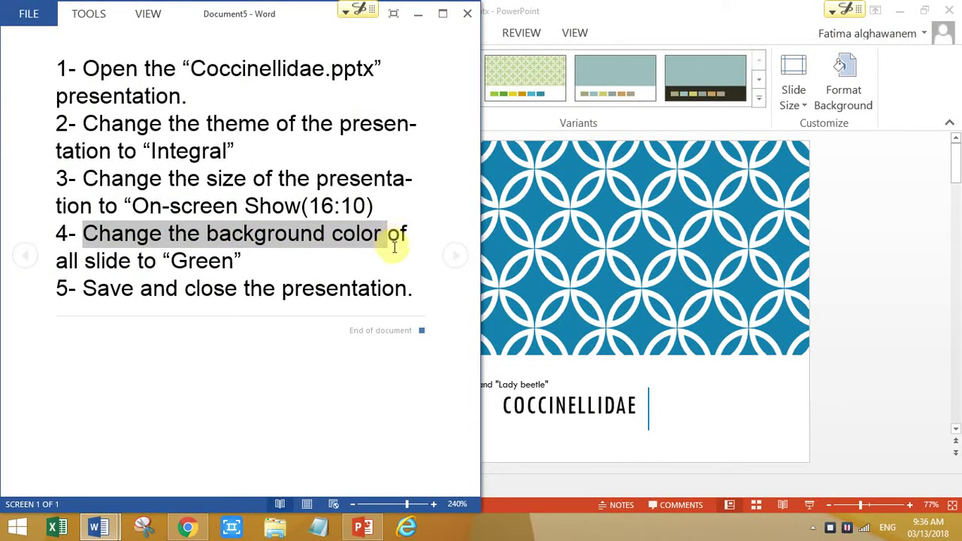
left_click(194, 265)
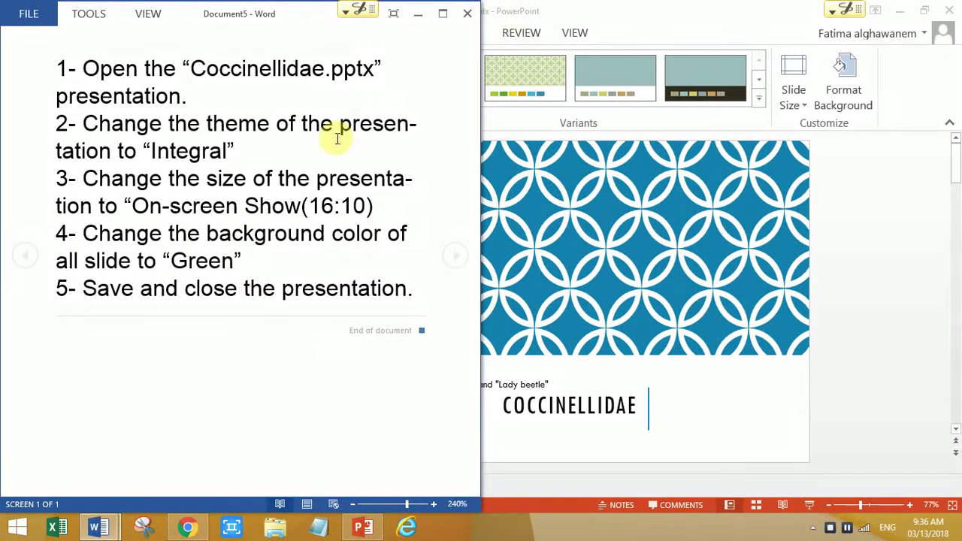
left_click(625, 197)
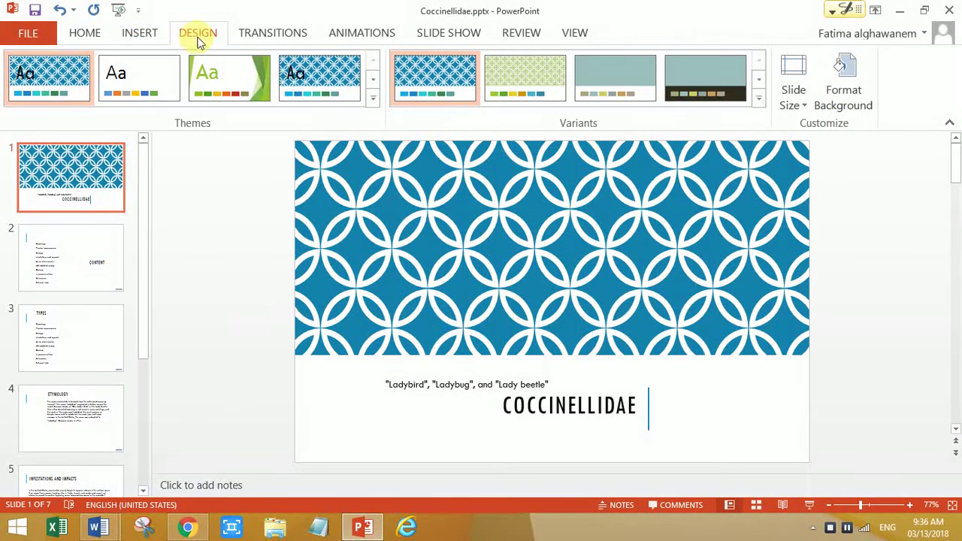
Give slide 1 a solid green background fill.
left_click(860, 94)
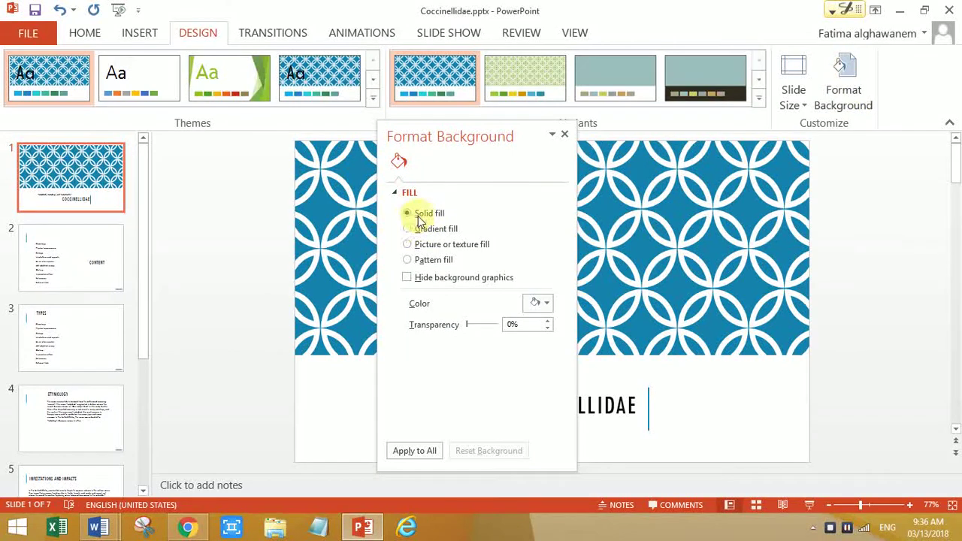
left_click(548, 302)
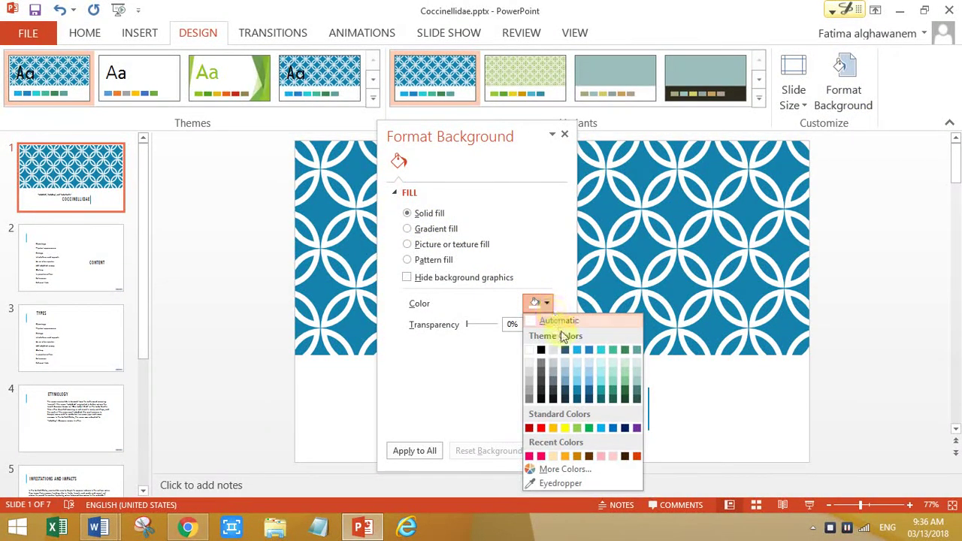
left_click(589, 428)
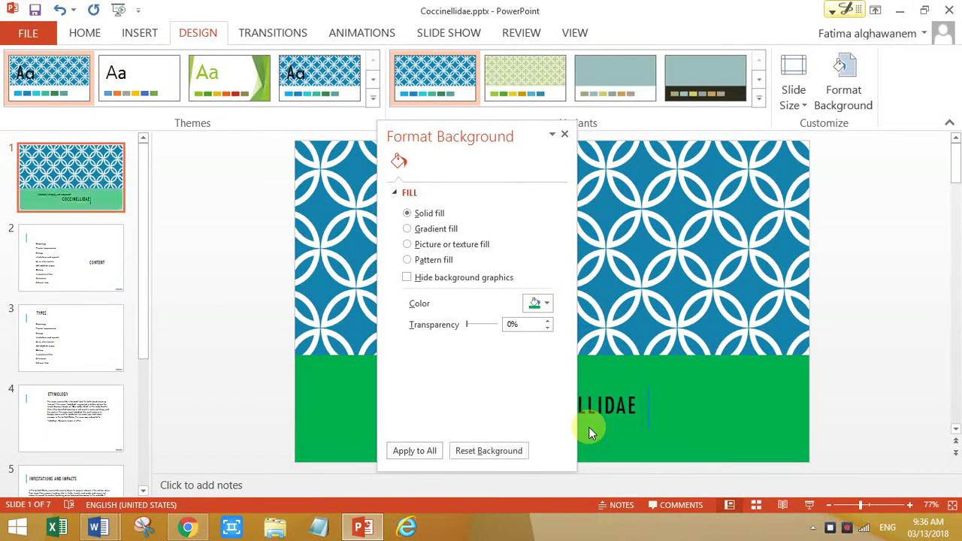
Review the Word instructions document, then return to the presentation.
left_click(98, 526)
left_click(260, 466)
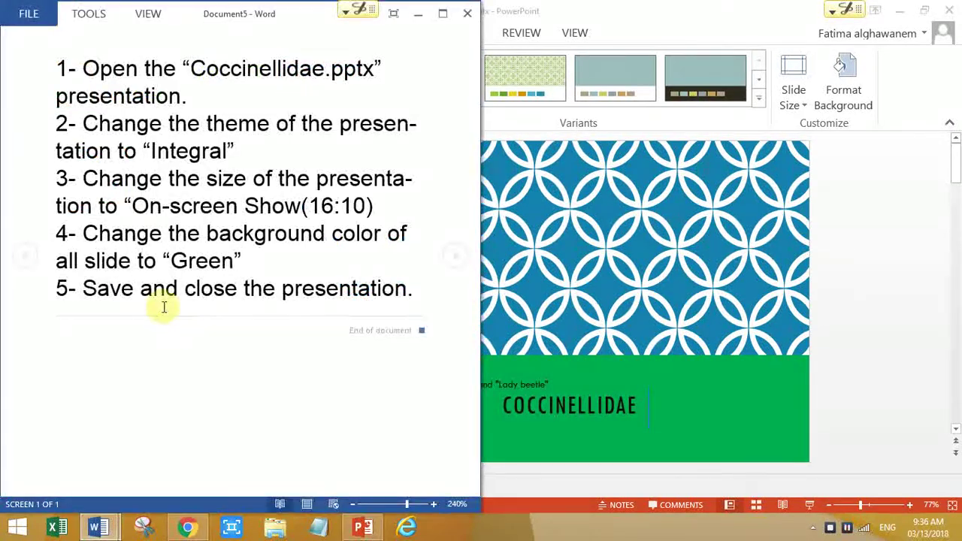
left_click(691, 311)
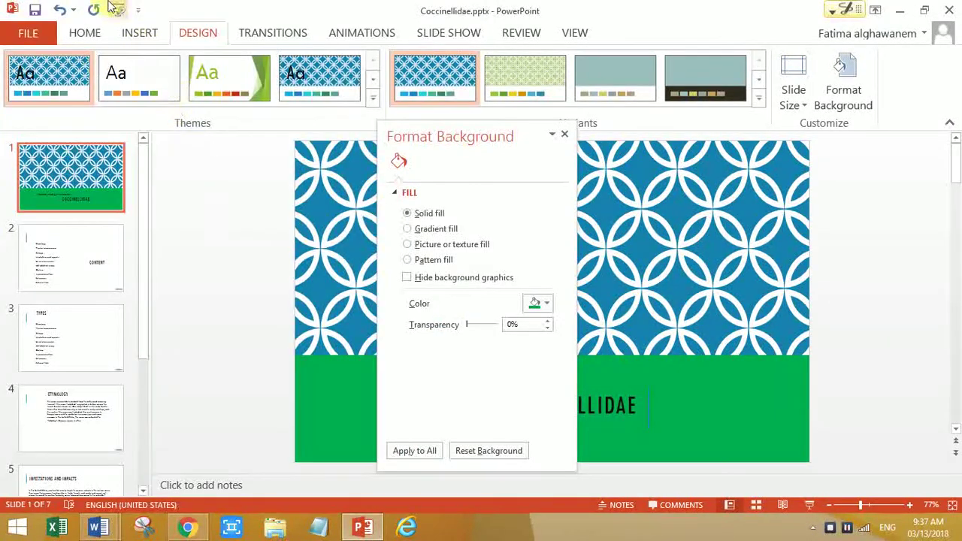